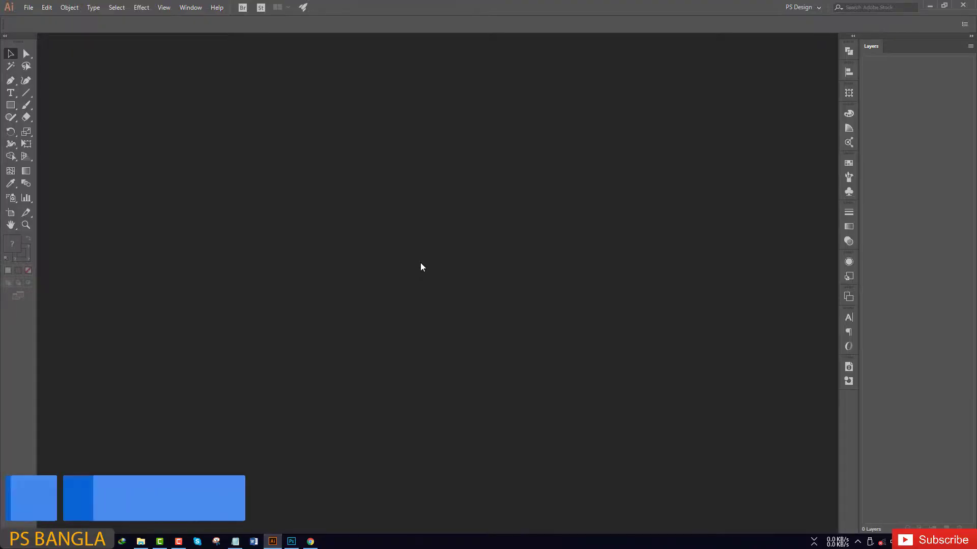
Create a new blank document, Untitled-1, from a New Document preset
left_click(28, 8)
left_click(39, 18)
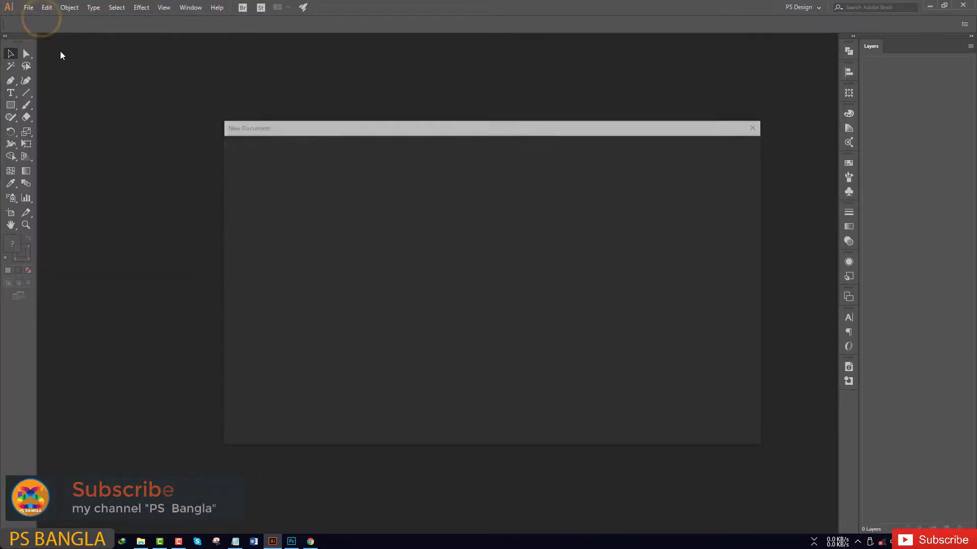
left_click(692, 428)
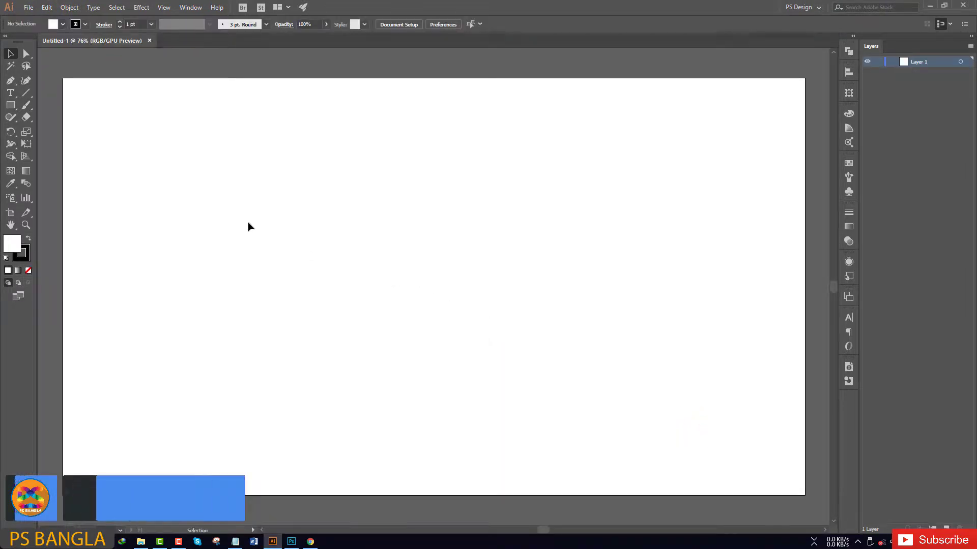
Switch to the Polar Grid Tool, then draw a trial grid and delete it
right_click(26, 92)
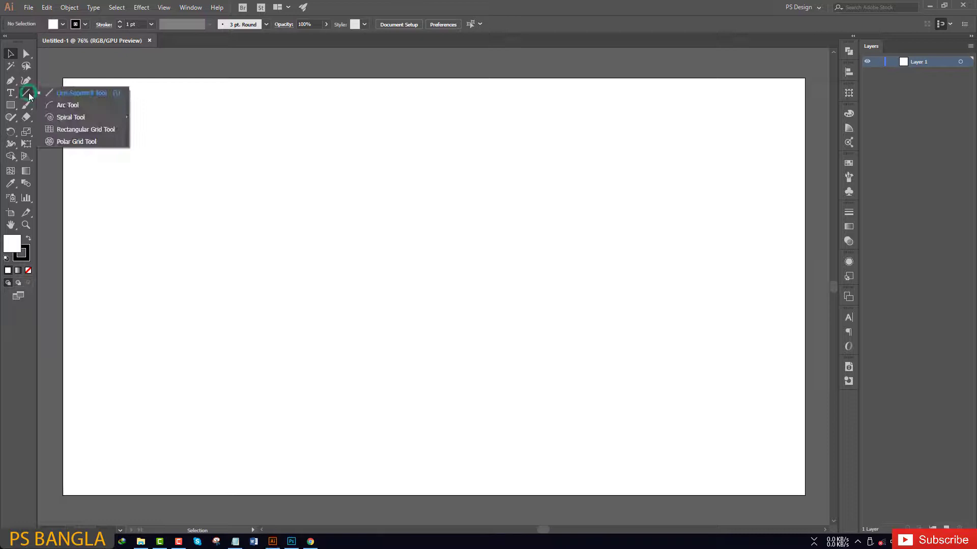
left_click(59, 143)
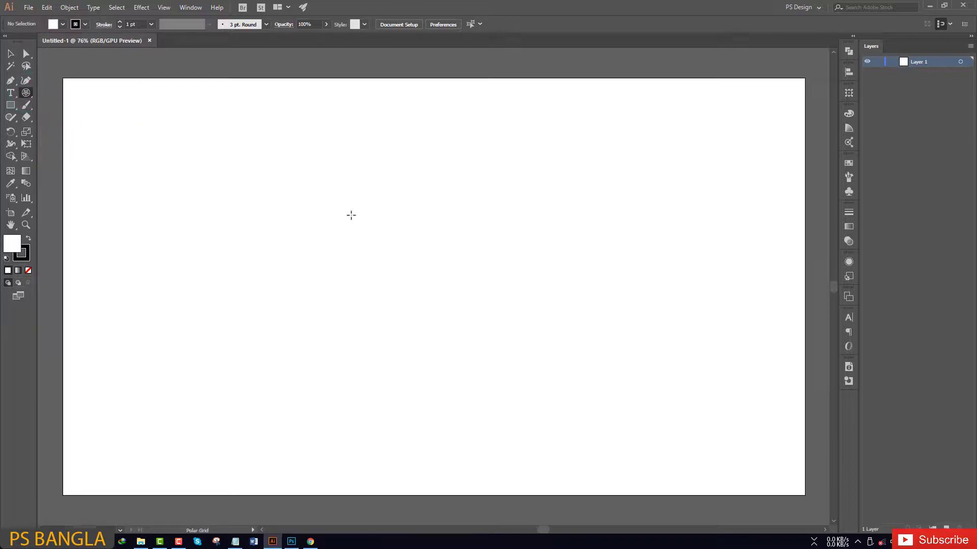
left_click_drag(351, 213, 570, 424)
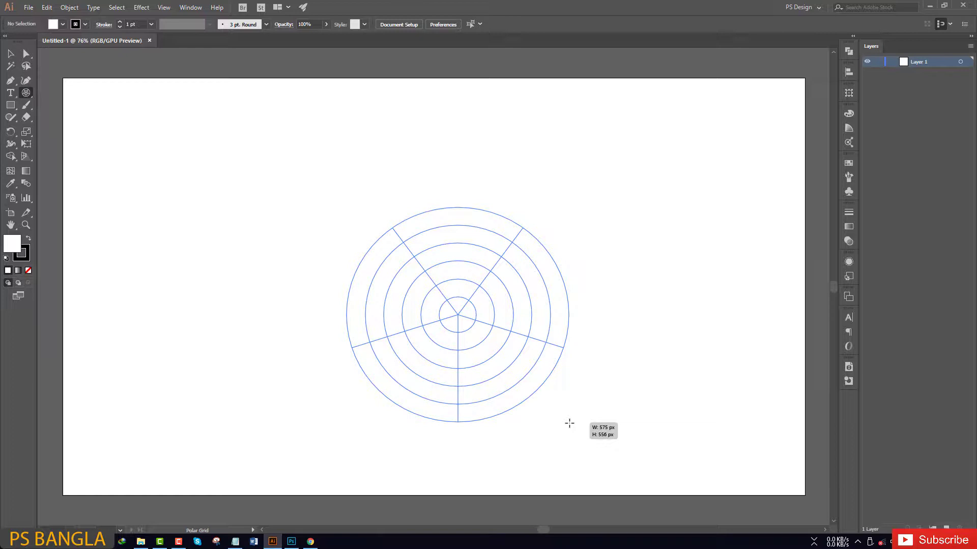
left_click_drag(549, 418, 549, 419)
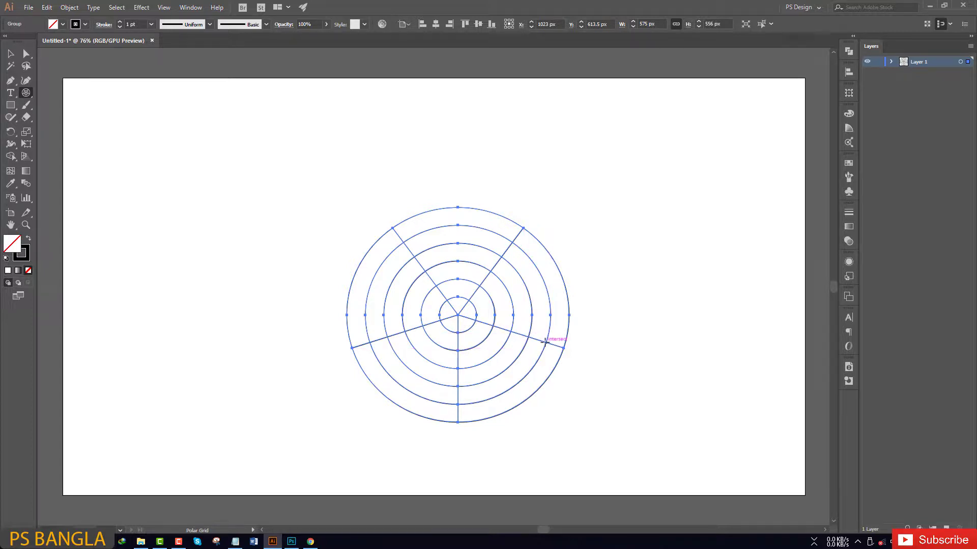
key("BackSpace")
Draw a 690 x 690 px polar grid of concentric circles with all radial dividers removed
left_click_drag(367, 223, 530, 399)
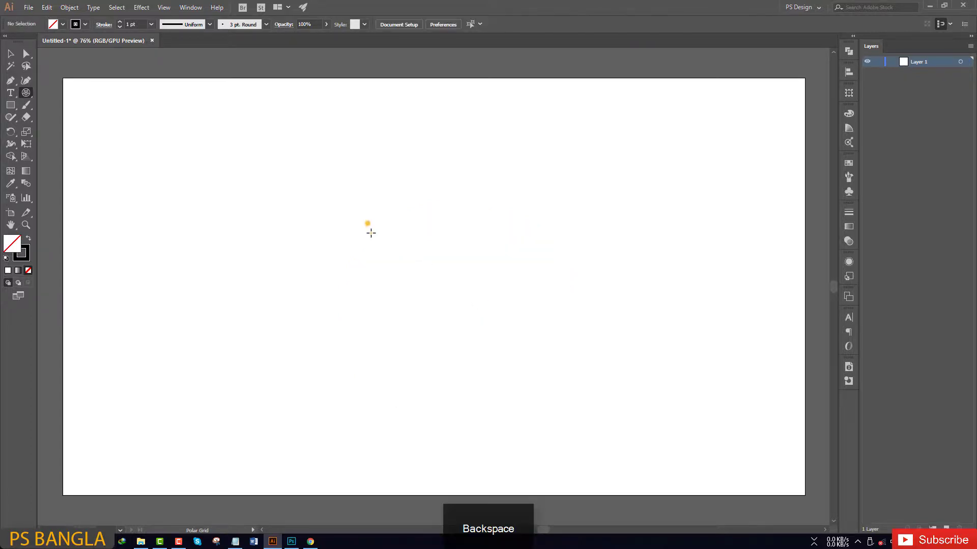
key("Left")
key("Left")
key("Left")
key("Left")
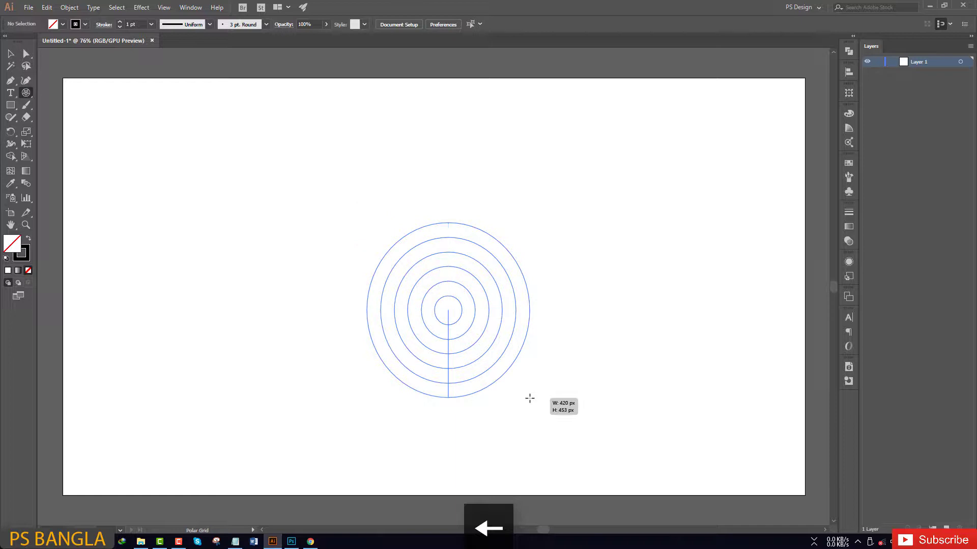
key("Right")
key("Left")
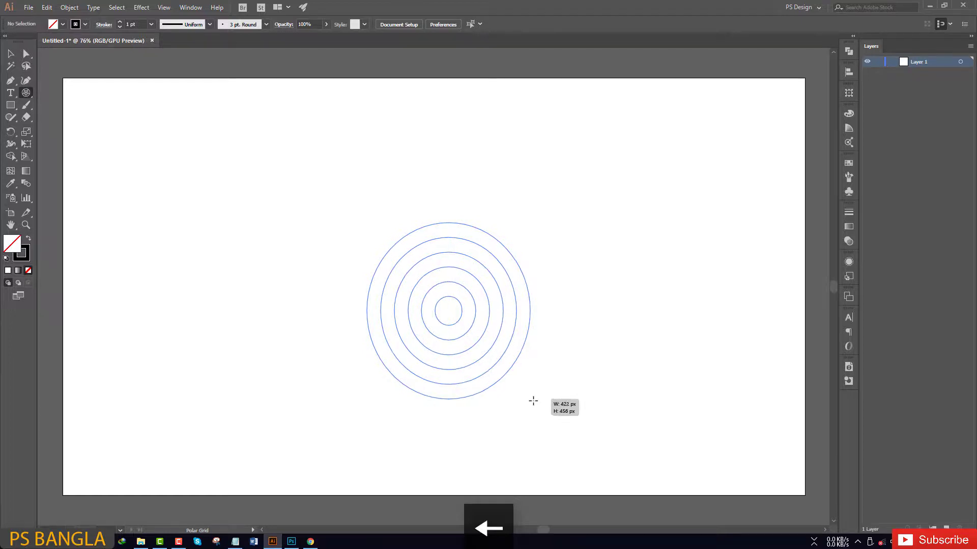
left_click_drag(529, 398, 566, 429)
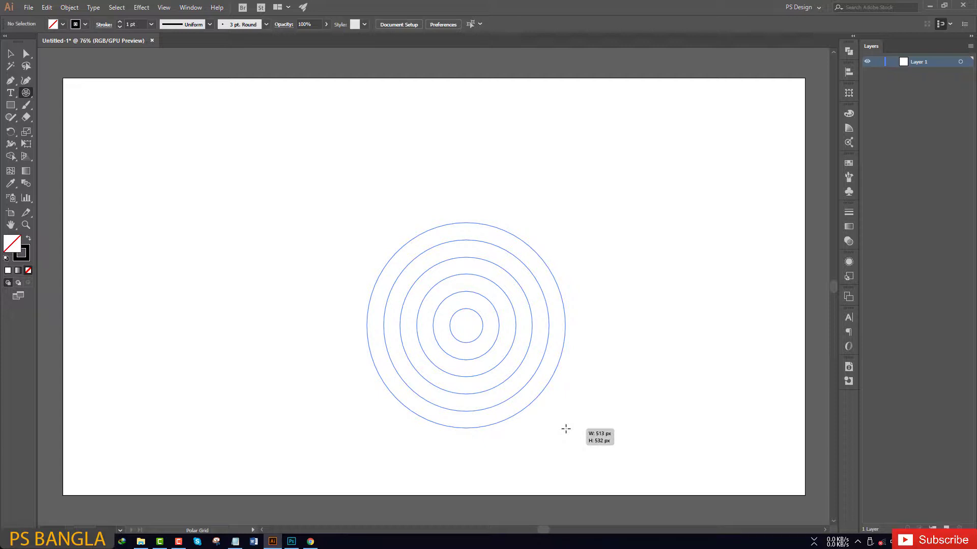
key("Up")
key("Up")
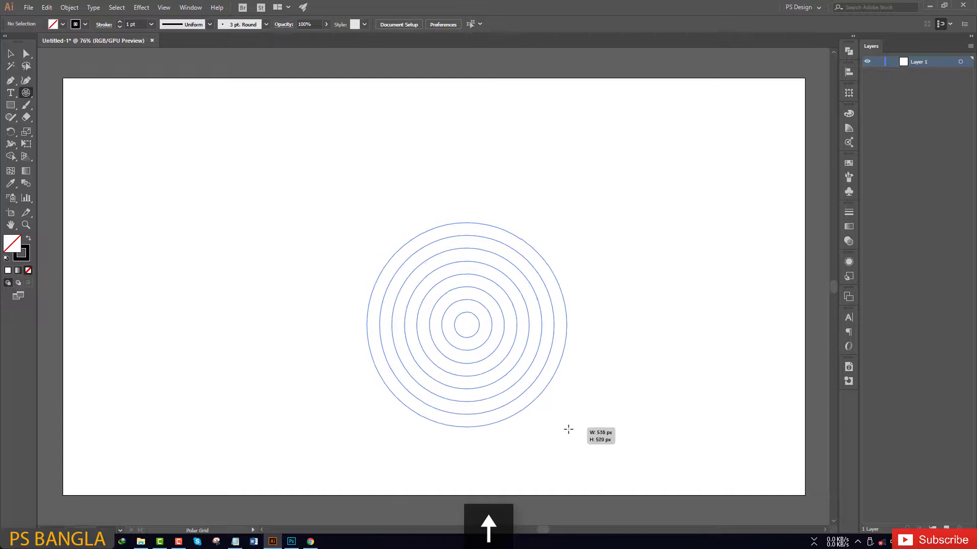
mouse_move(566, 429)
left_mouse_down()
mouse_move(659, 345)
mouse_move(638, 421)
mouse_move(564, 349)
mouse_move(634, 403)
left_mouse_up()
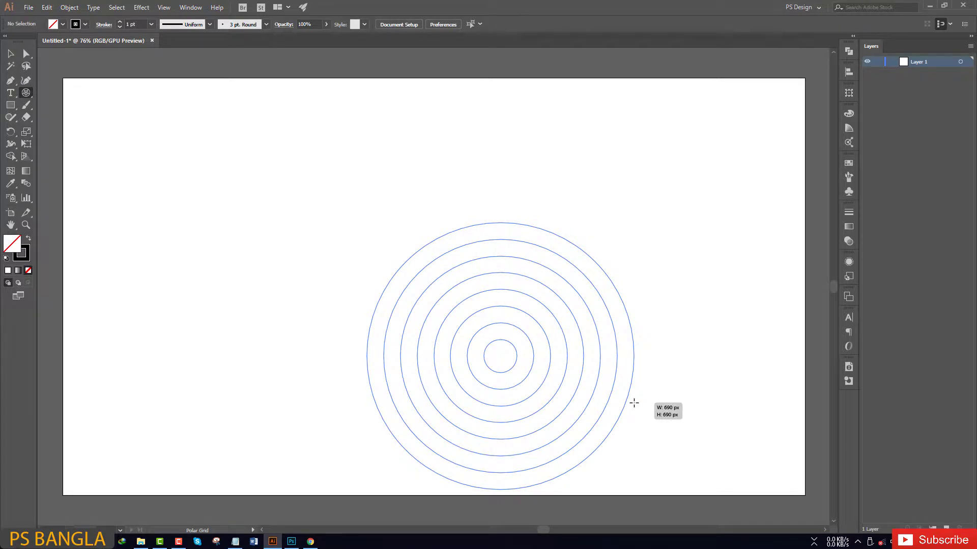
left_click_drag(634, 403, 634, 403)
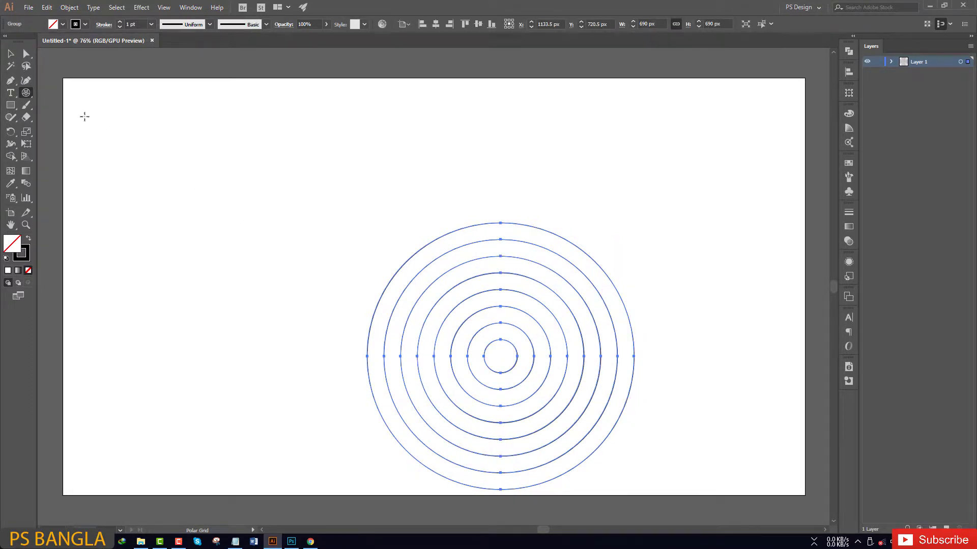
Move the circle grid up onto the artboard and marquee-select the lower half of every circle
left_click(10, 54)
mouse_move(449, 336)
left_mouse_down()
mouse_move(496, 306)
mouse_move(381, 259)
left_mouse_up()
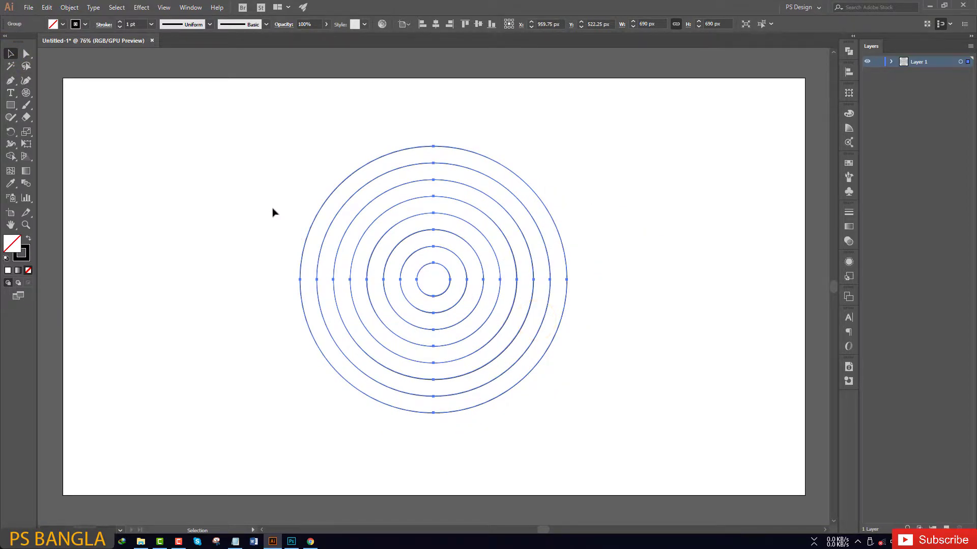
left_click(273, 212)
left_click(26, 54)
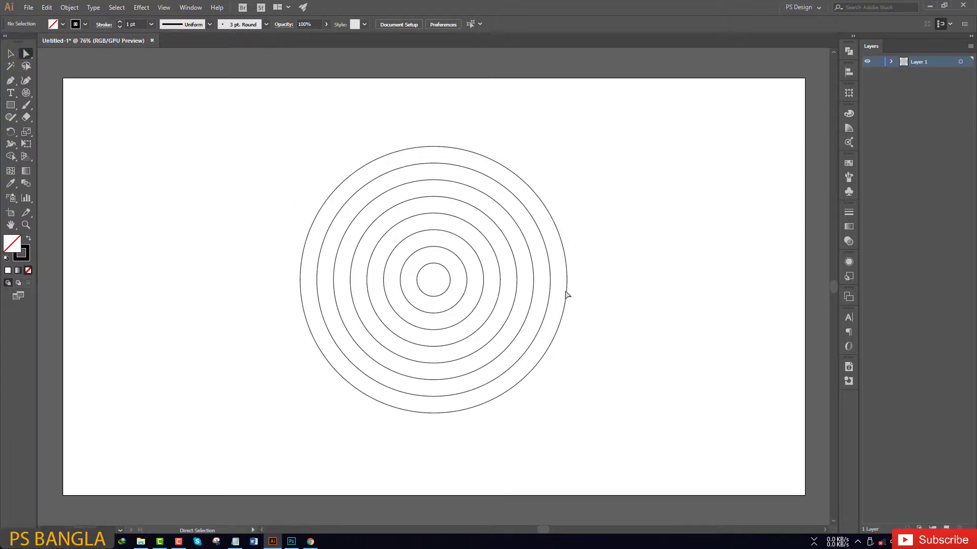
left_click_drag(585, 286, 143, 447)
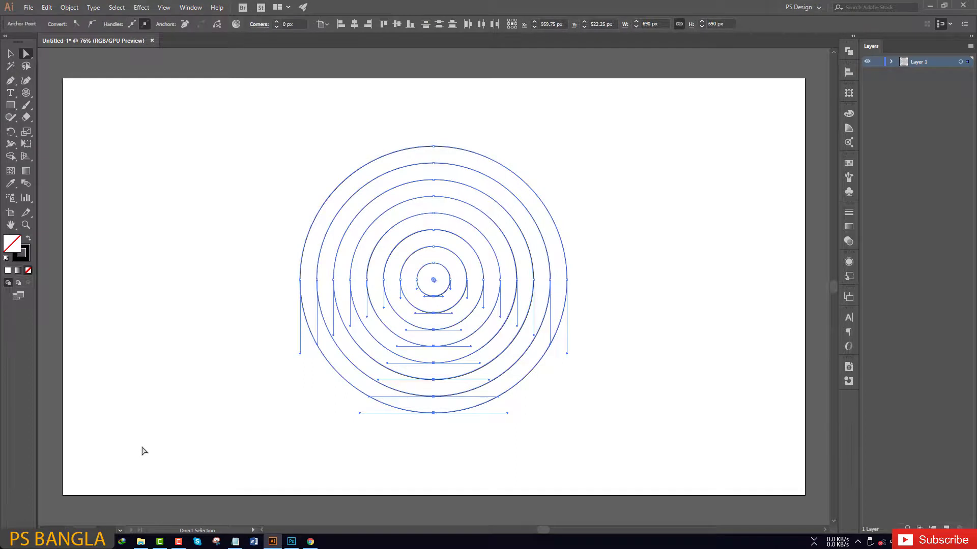
Cut the circles' lower halves and paste them back in front as separate arcs
left_click(47, 7)
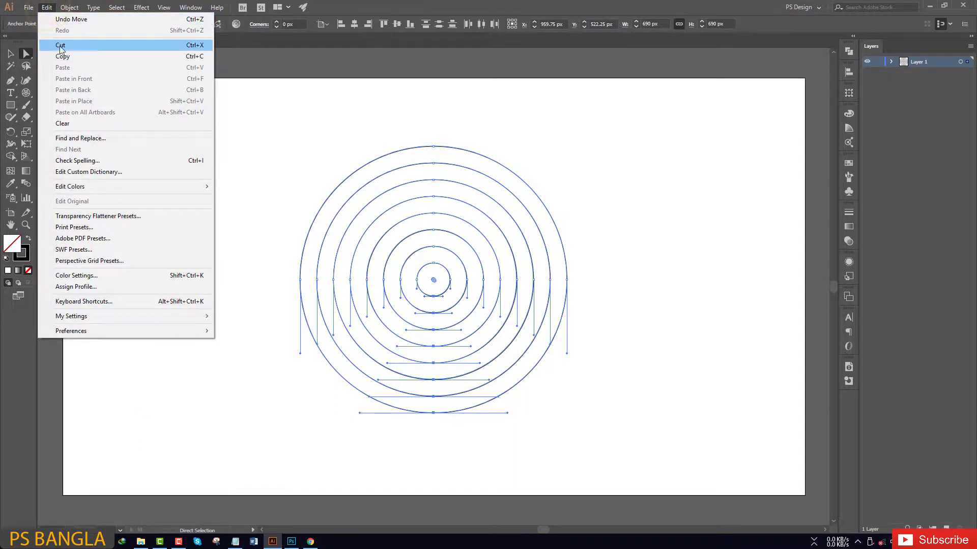
left_click(60, 46)
left_click(49, 8)
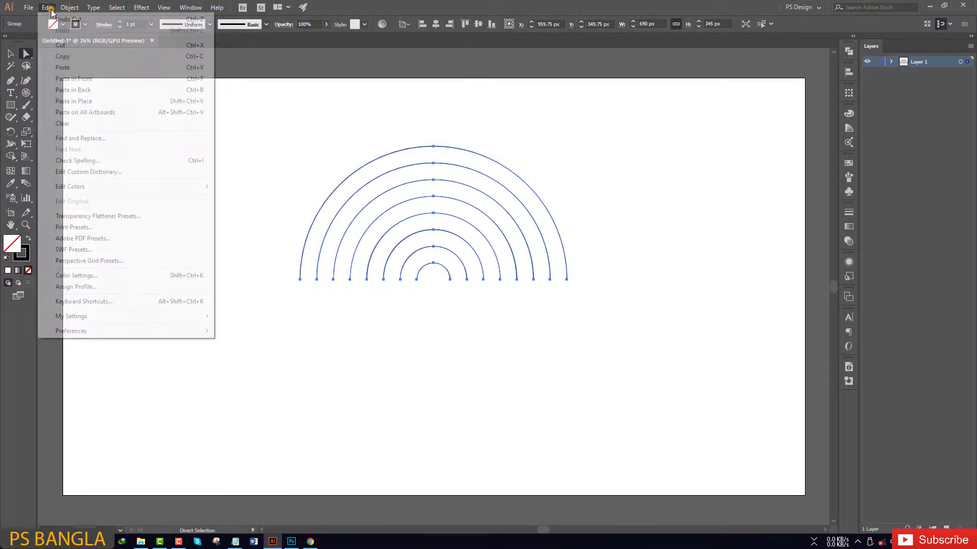
left_click(71, 80)
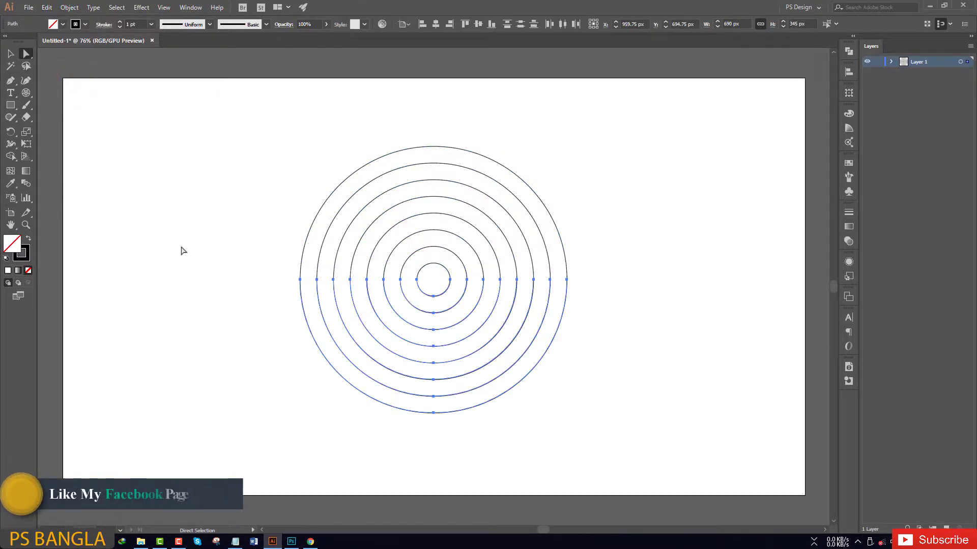
Hide the bounding box and shift the lower semicircles right onto the next rings
left_click(12, 54)
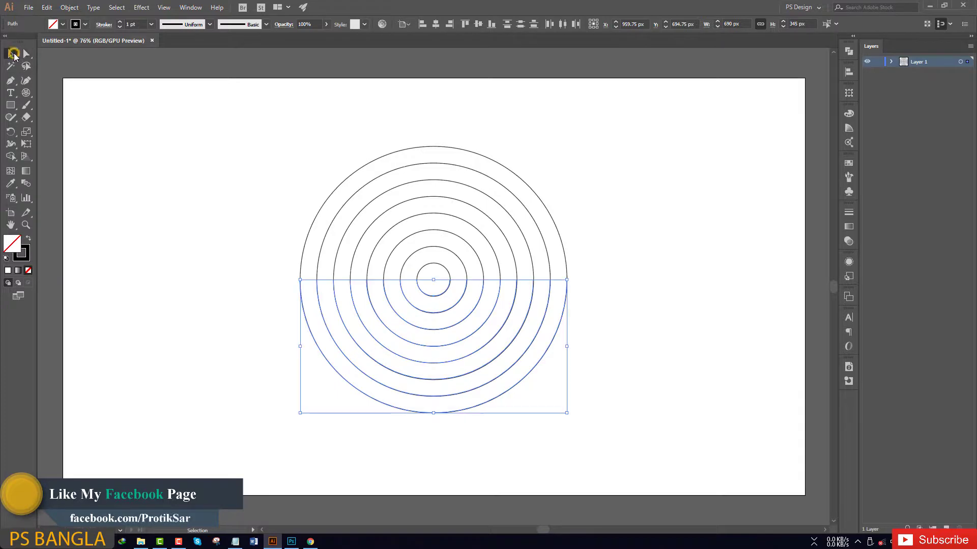
mouse_move(300, 282)
left_mouse_down()
mouse_move(479, 371)
mouse_move(360, 312)
left_mouse_up()
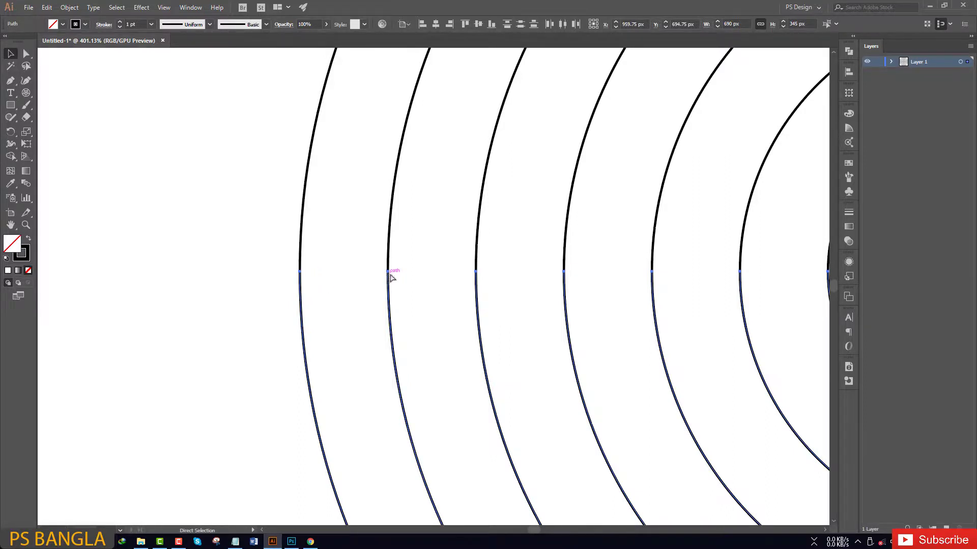
key("v")
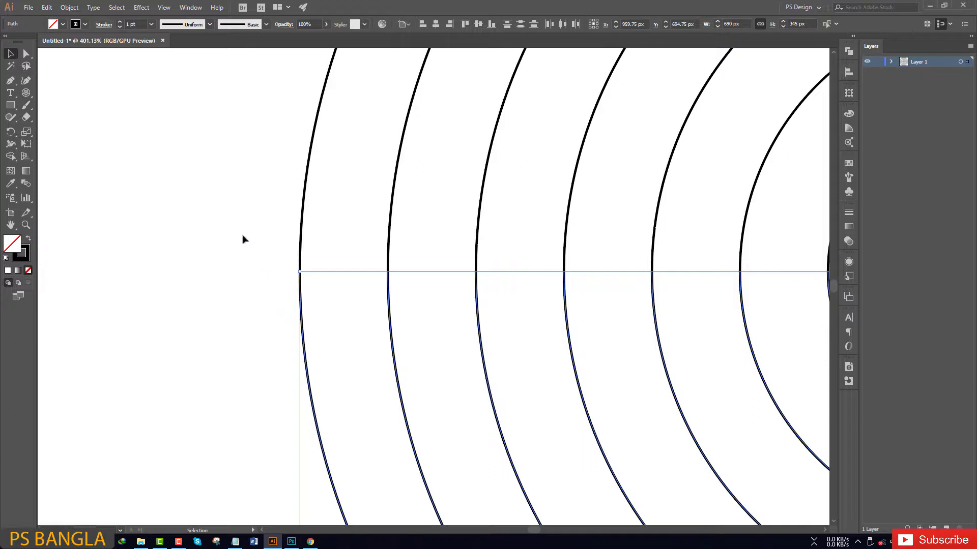
left_click(164, 7)
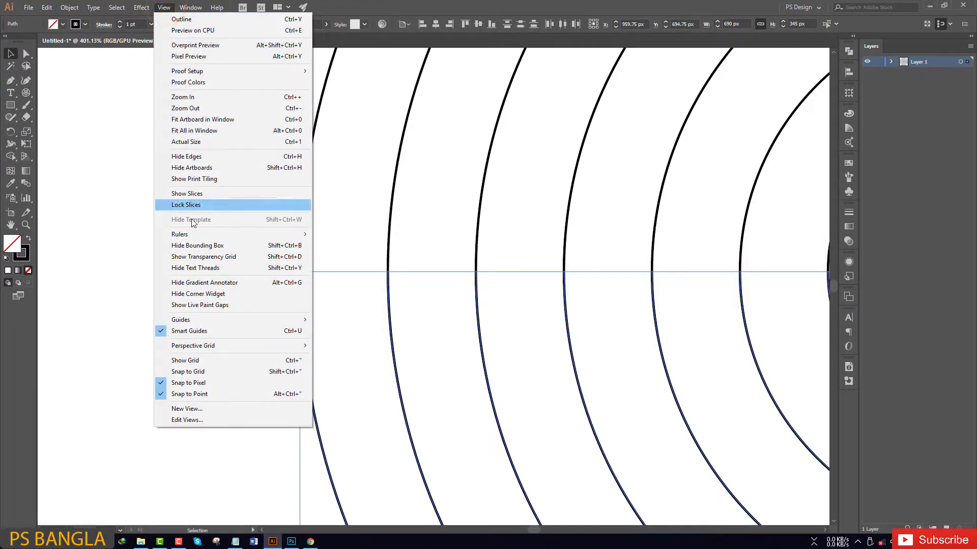
left_click(206, 246)
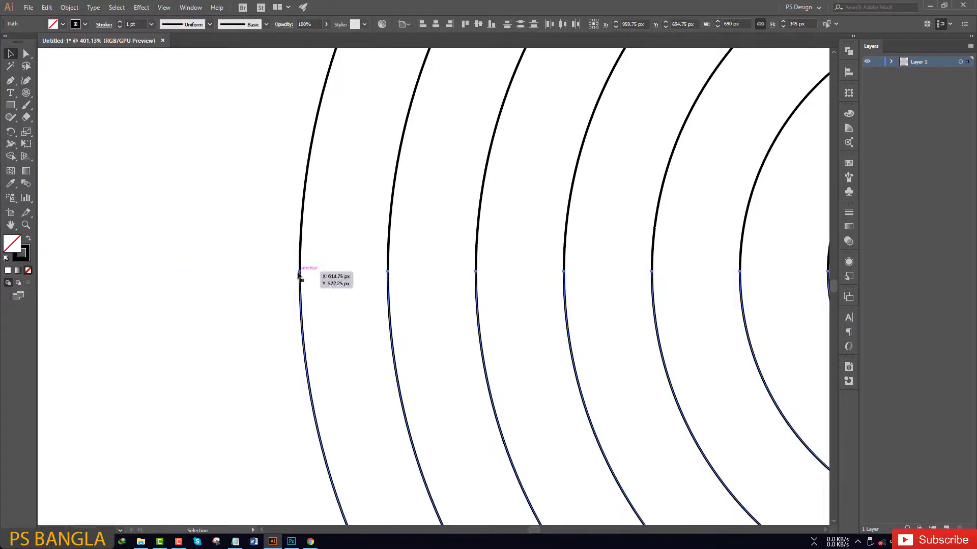
left_click_drag(300, 271, 388, 274)
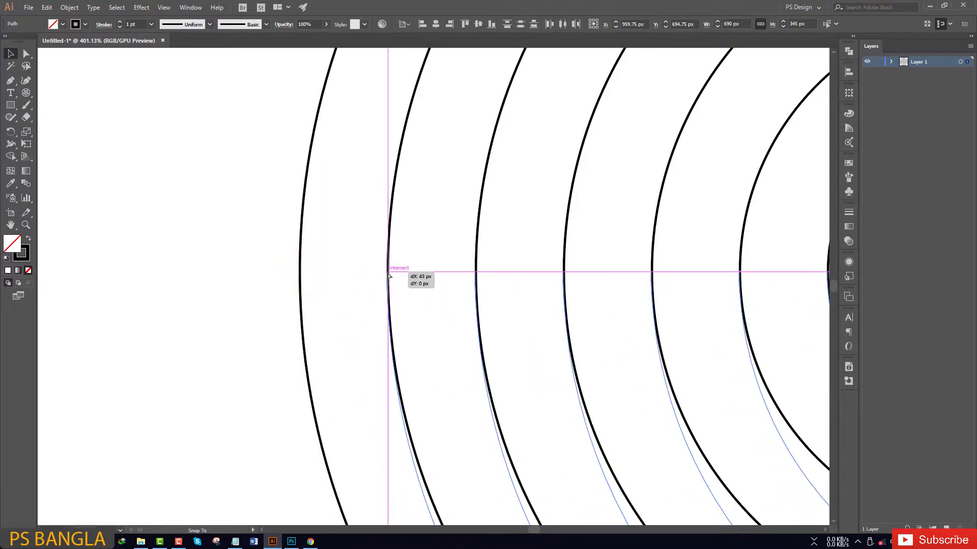
mouse_move(388, 274)
left_mouse_down()
mouse_move(388, 294)
mouse_move(389, 276)
left_mouse_up()
left_click_drag(389, 275, 417, 274)
Turn off pixel-grid snapping and nudge the lower arcs exactly onto the upper arcs' ends
key("ctrl+space")
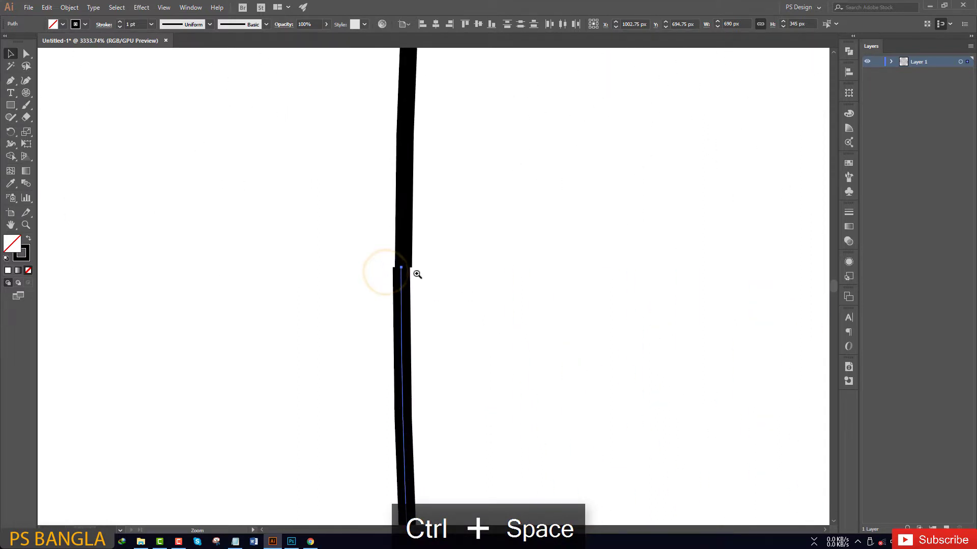
left_click(413, 273)
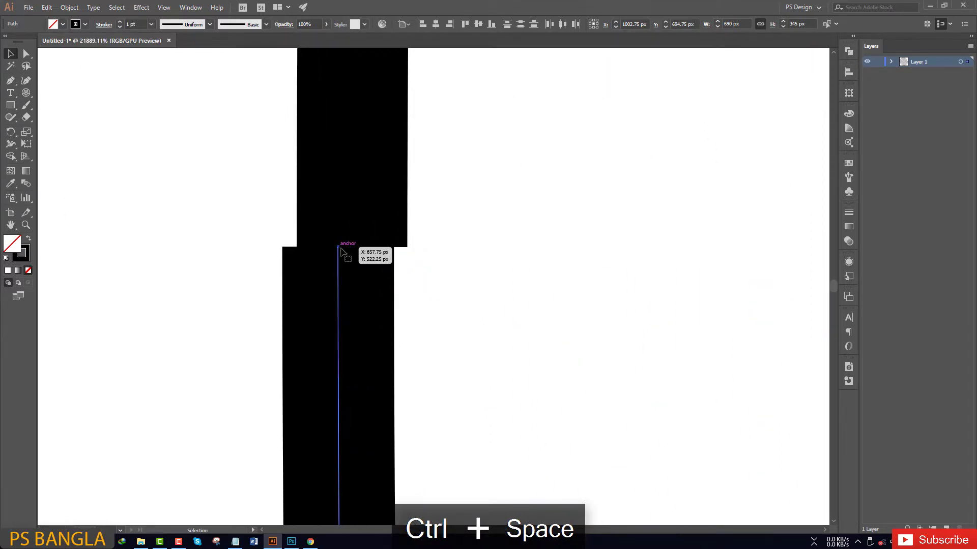
left_click(940, 24)
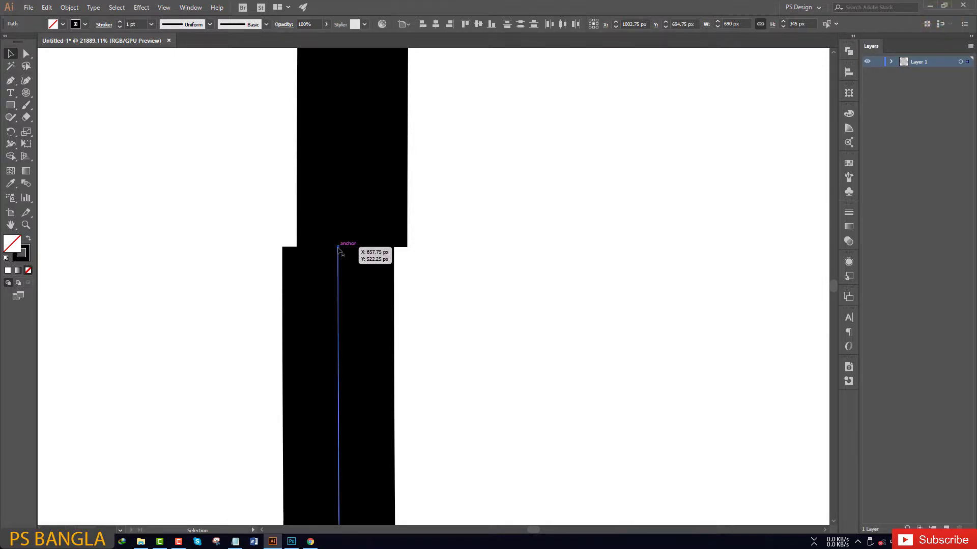
left_click_drag(338, 248, 354, 248)
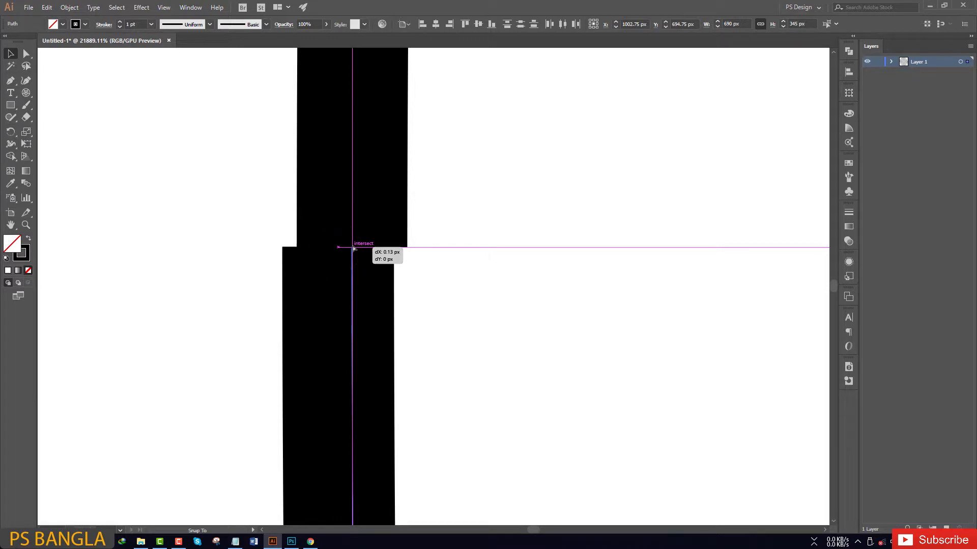
left_click_drag(354, 249, 354, 249)
key("ctrl+0")
Select the whole spiral, ungroup it into separate arcs, and deselect
left_click(265, 219)
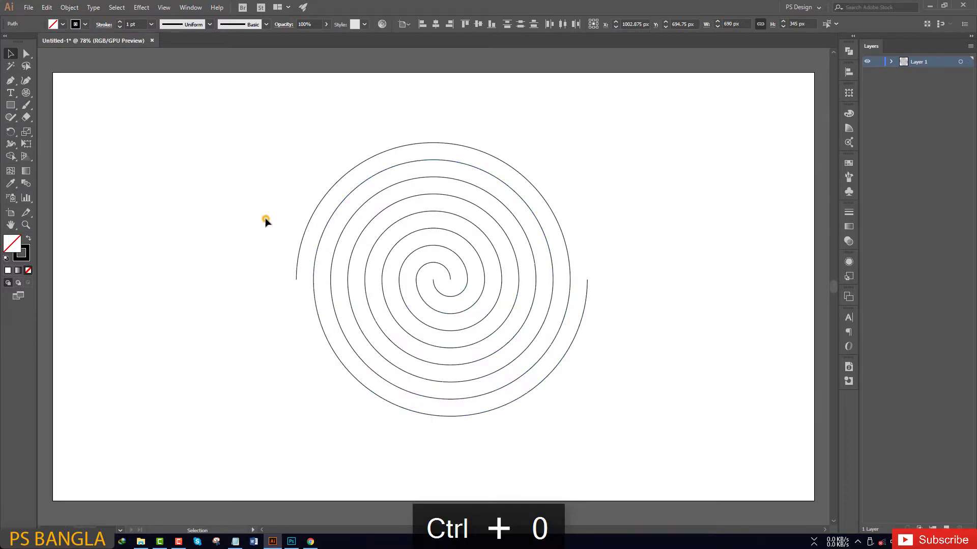
mouse_move(287, 167)
left_mouse_down()
mouse_move(558, 405)
mouse_move(624, 430)
left_mouse_up()
left_click(74, 9)
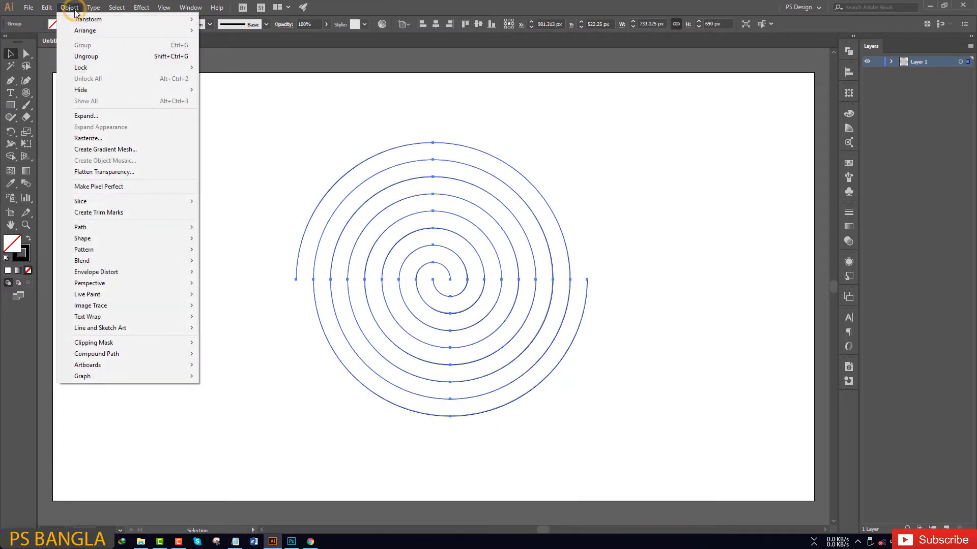
left_click(84, 58)
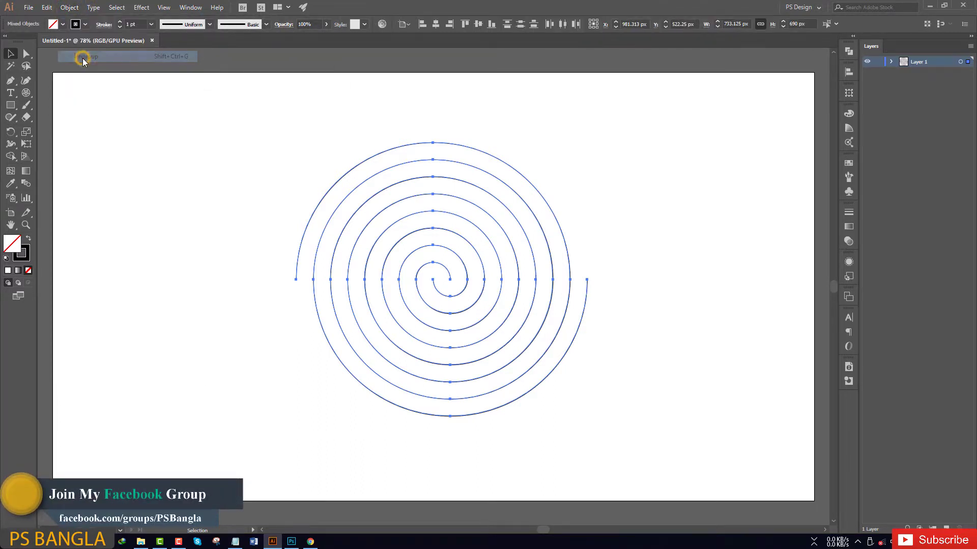
left_click(70, 7)
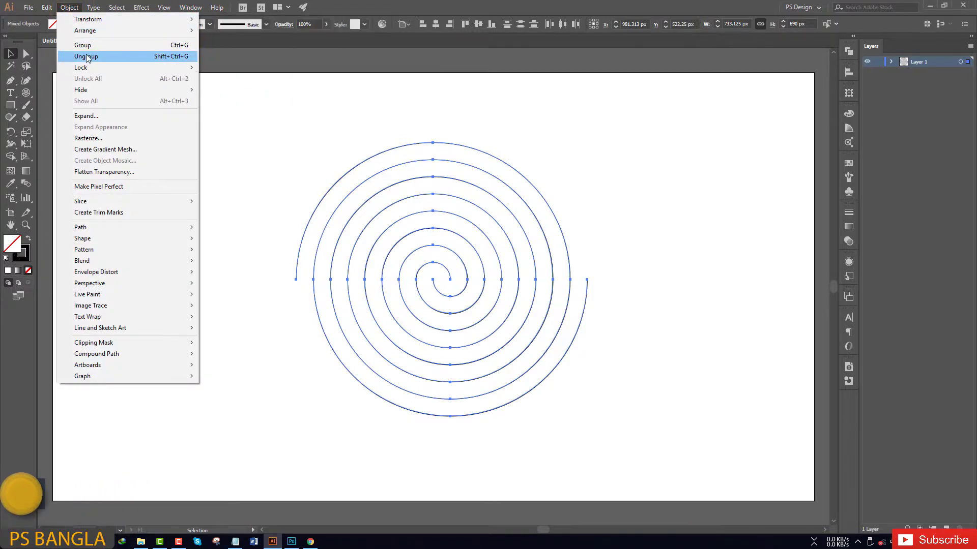
left_click(85, 57)
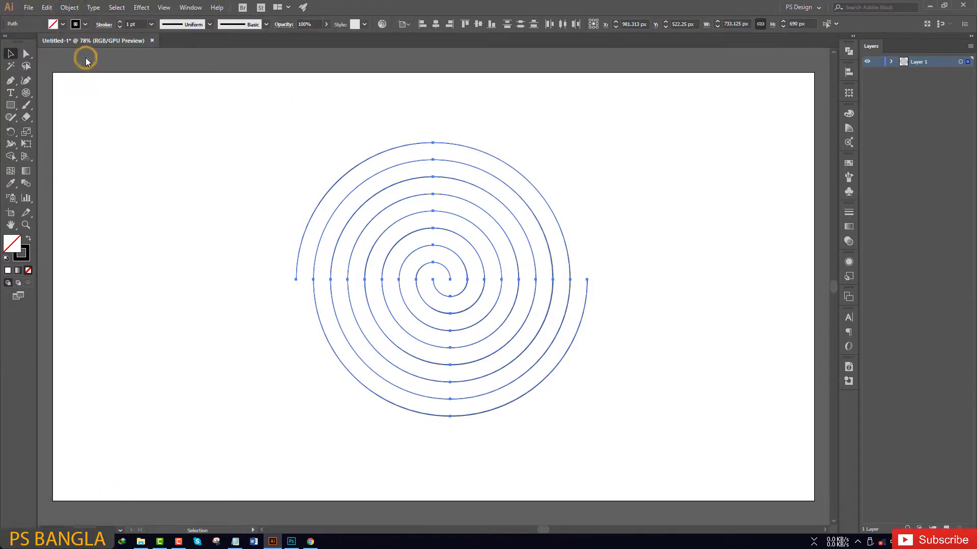
left_click(70, 7)
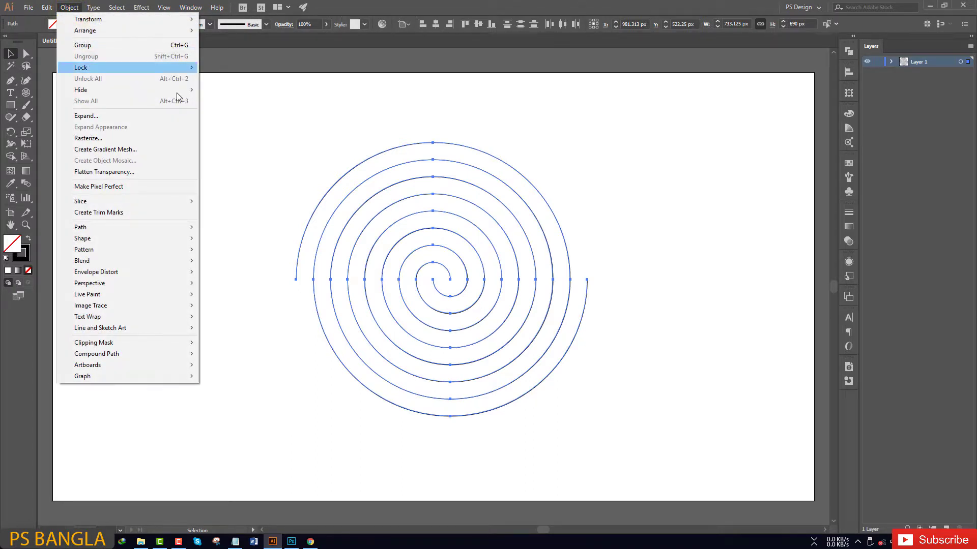
left_click(264, 170)
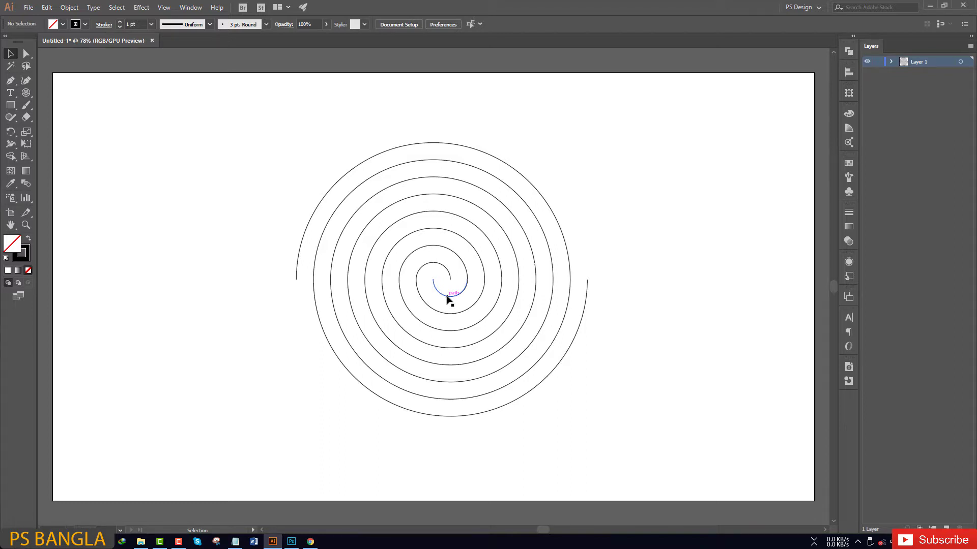
Select the innermost arc and Shift-add every alternate arc out to the spiral's edge
left_click(447, 300)
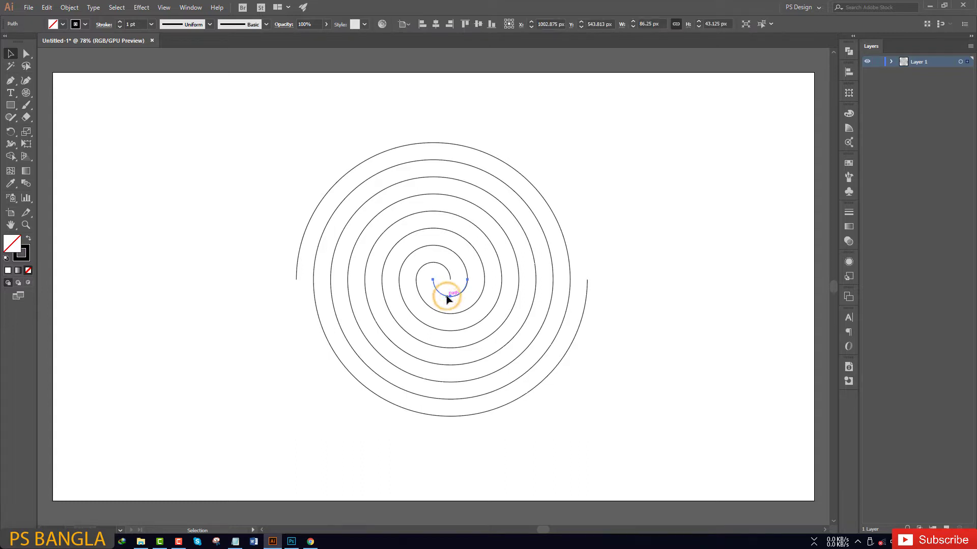
left_click(446, 246, "shift")
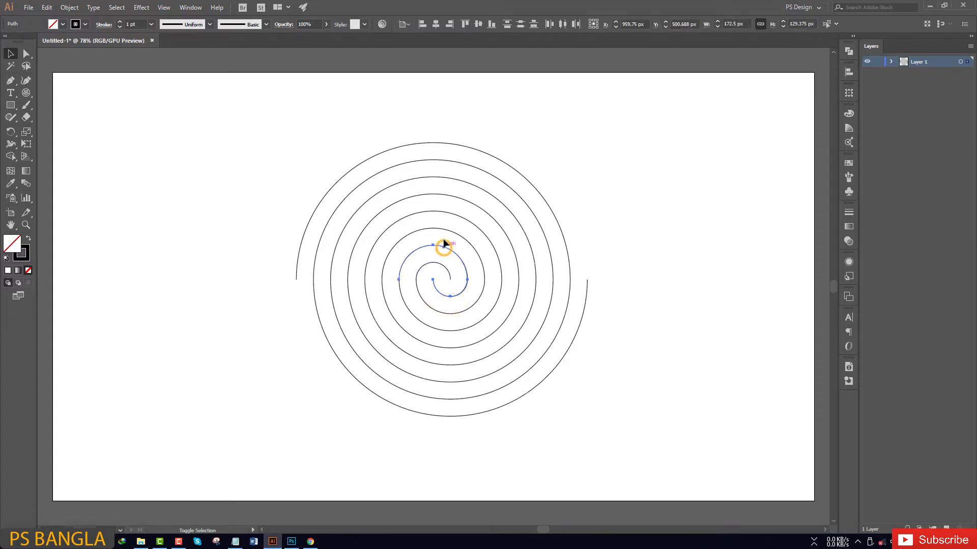
left_click(445, 212, "shift")
left_click(442, 176, "shift")
left_click(448, 146, "shift")
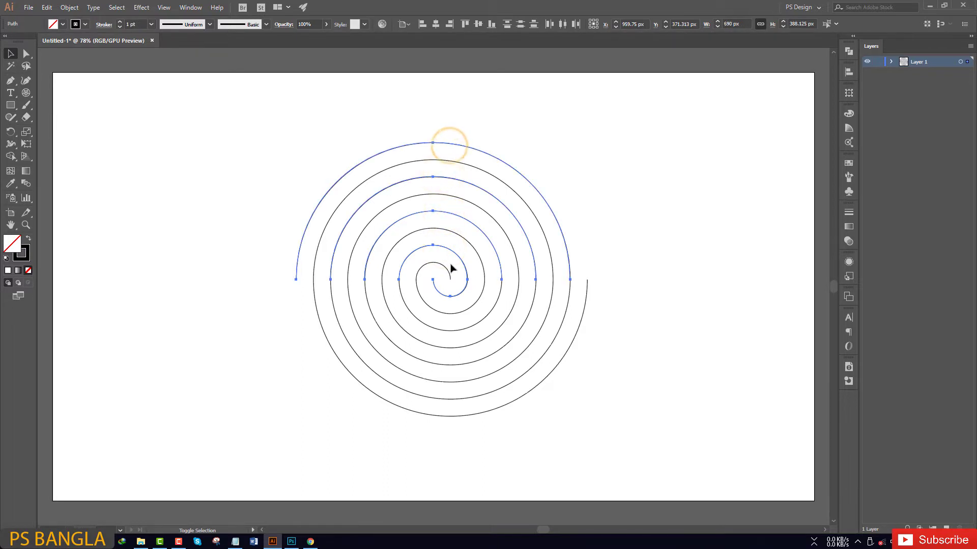
left_click(447, 330, "shift")
left_click(447, 366, "shift")
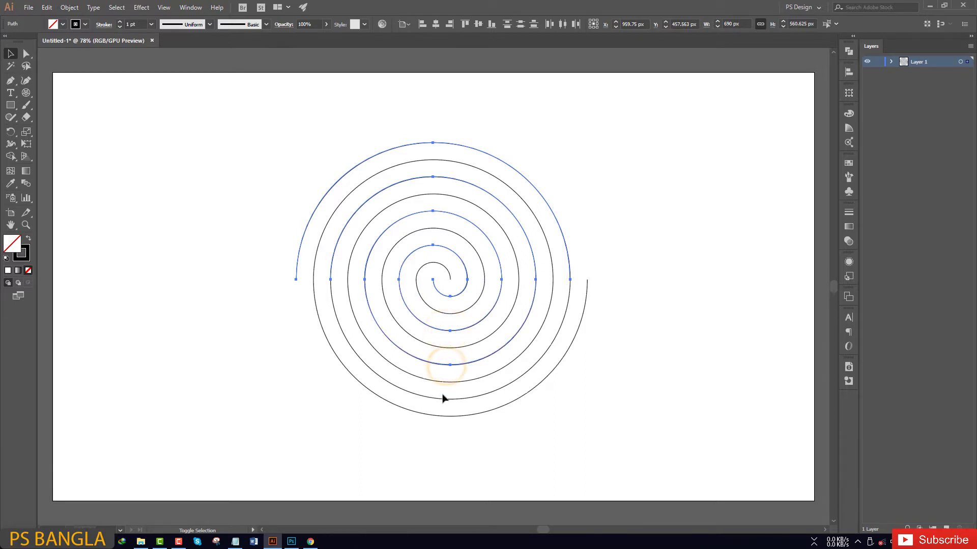
left_click(442, 399, "shift")
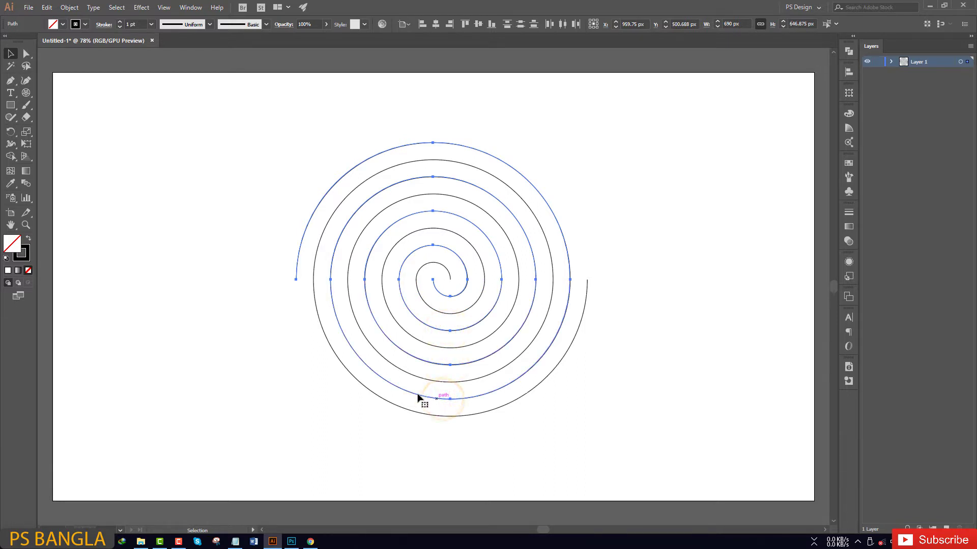
left_click(70, 8)
mouse_move(80, 227)
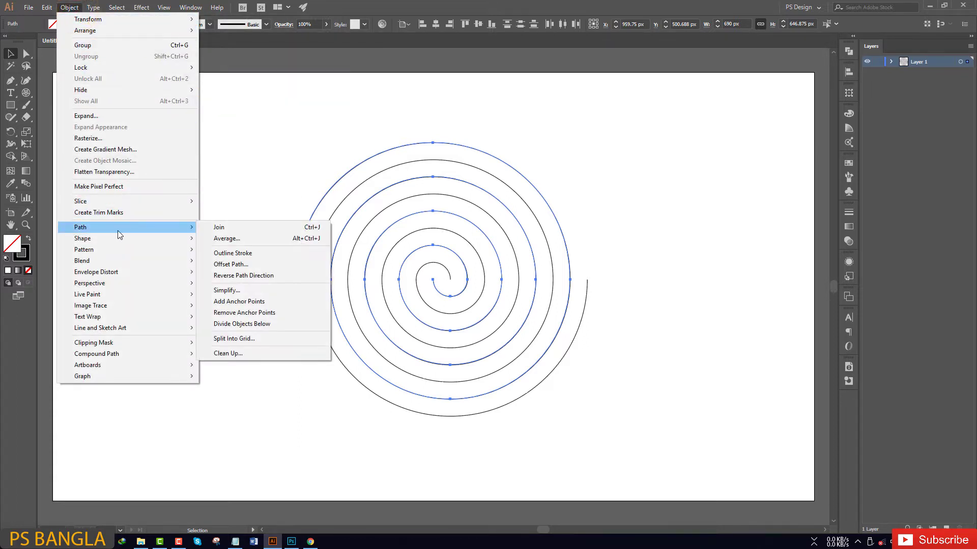
Join the selected alternate arcs into one spiral path and cut it
left_click(234, 228)
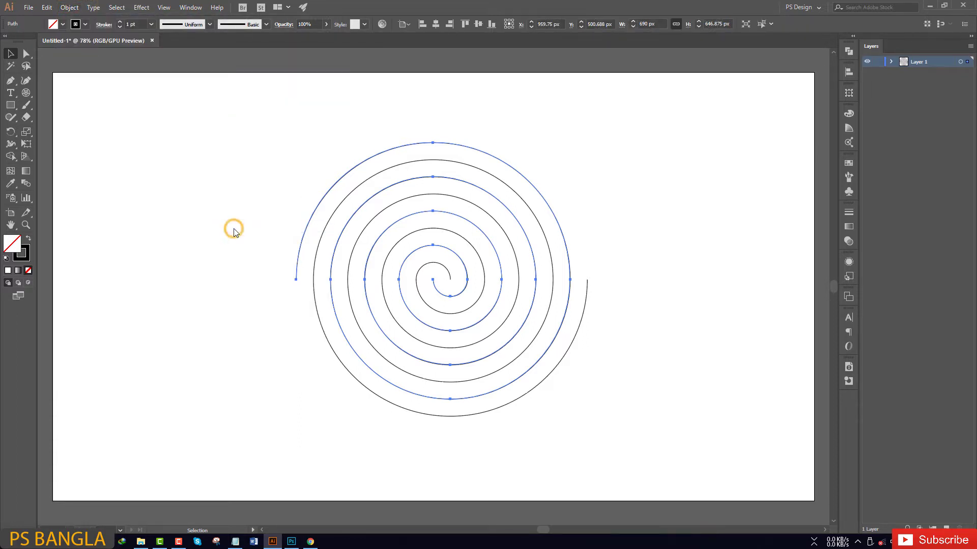
left_click(46, 8)
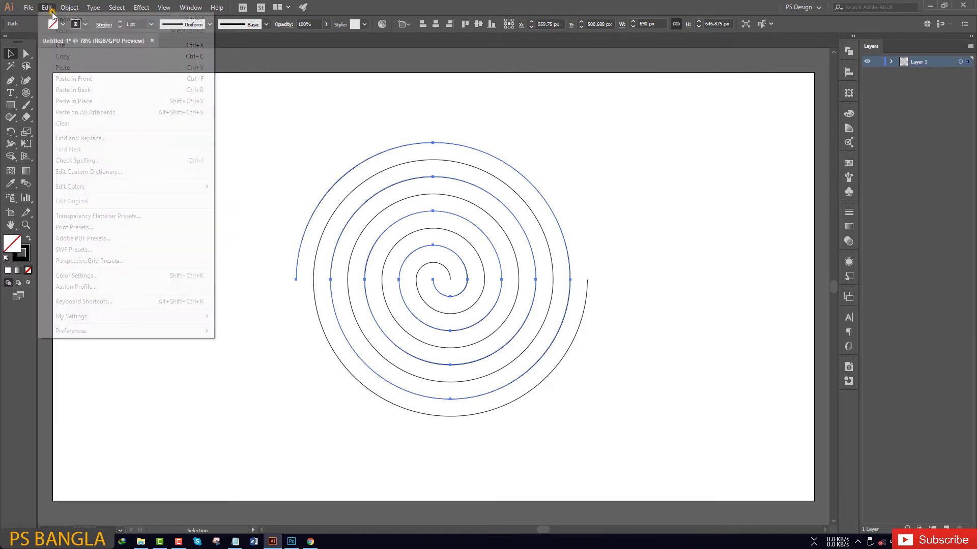
left_click(65, 47)
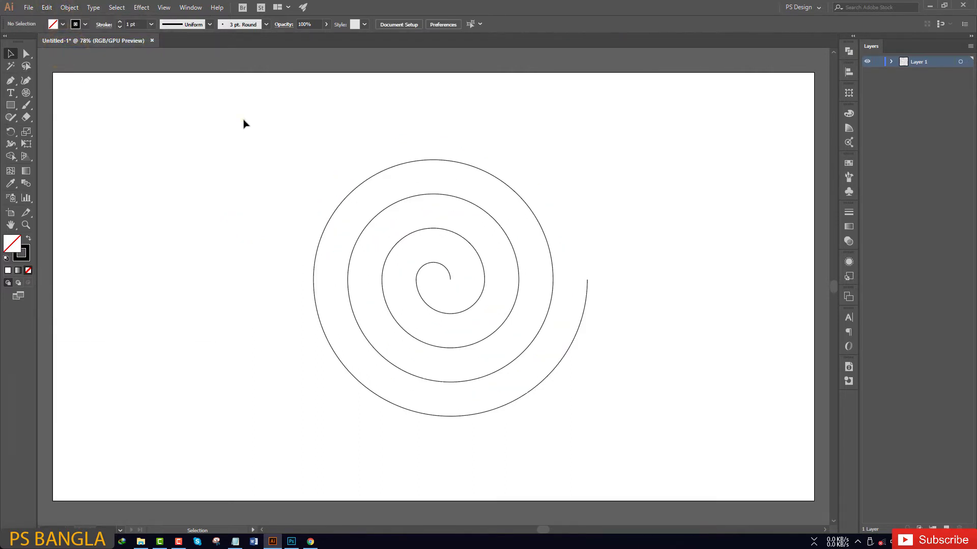
Join the remaining arcs into a second spiral, paste the first back in front, and select both
left_click_drag(243, 123, 682, 468)
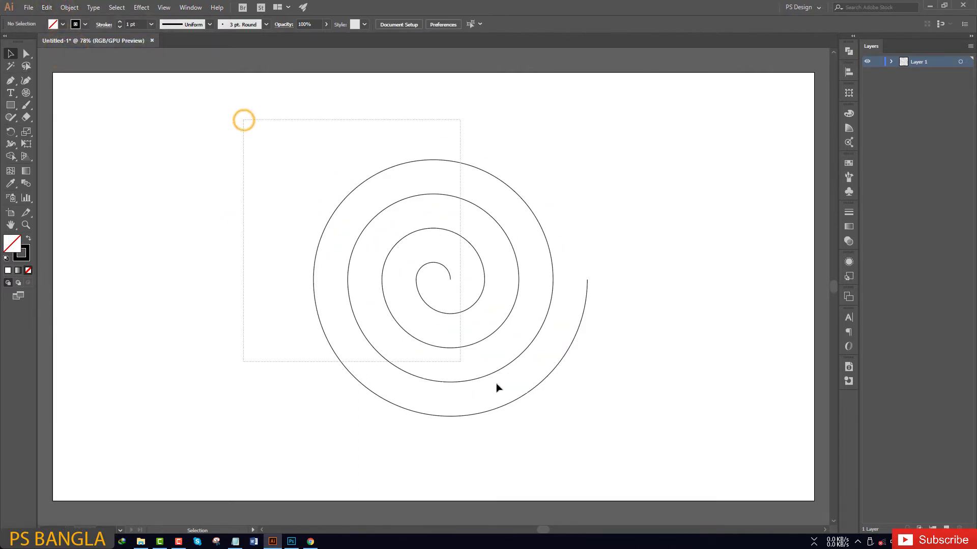
left_click(75, 10)
mouse_move(125, 228)
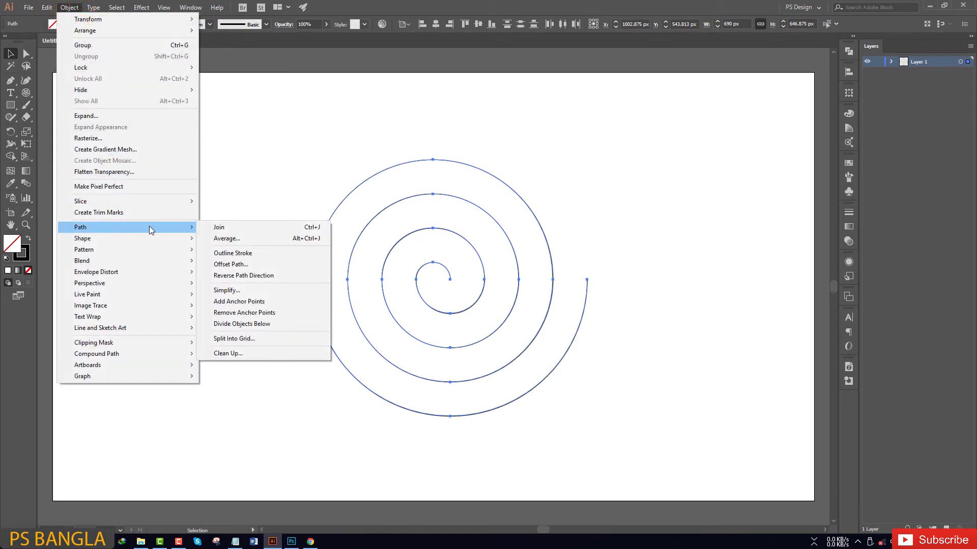
left_click(219, 227)
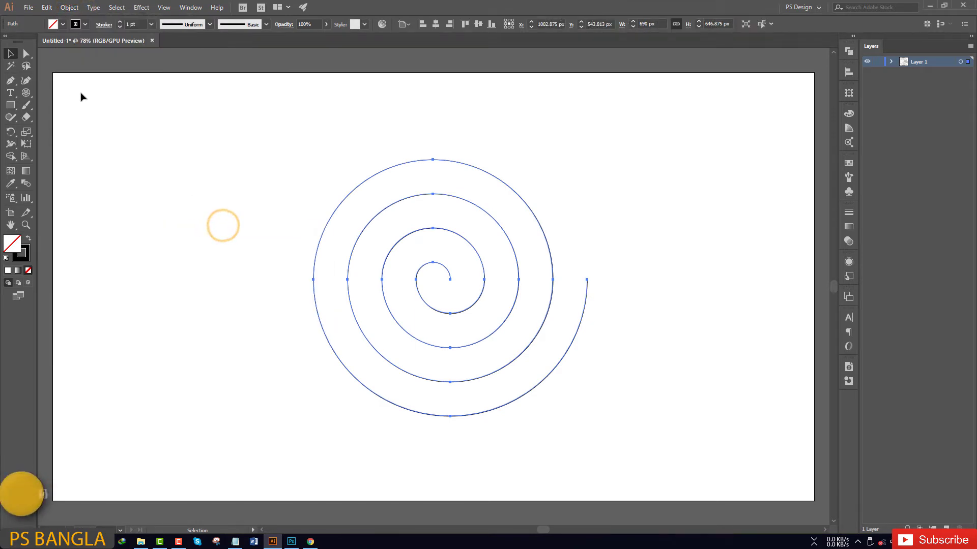
left_click(47, 7)
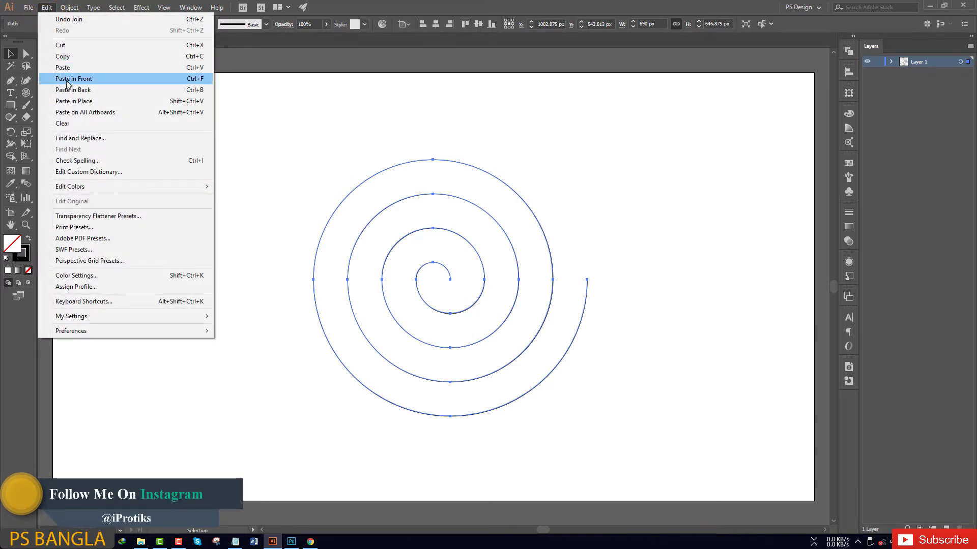
left_click(93, 79)
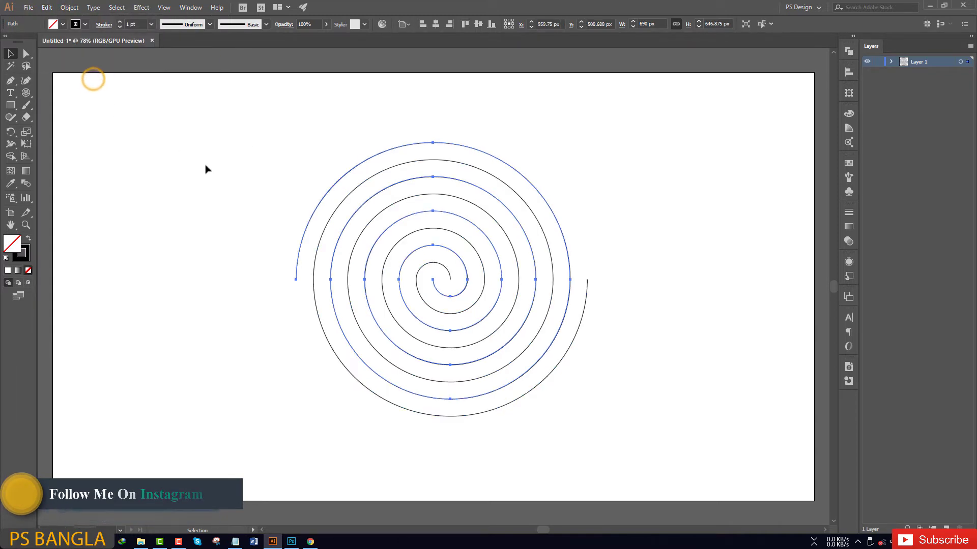
left_click_drag(250, 137, 636, 447)
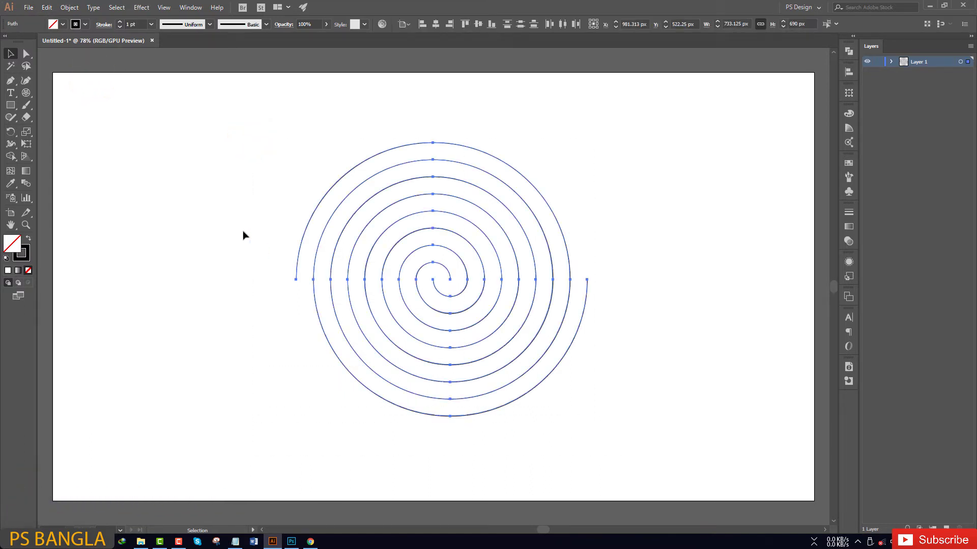
Give both spirals a 10 pt stroke with Round Cap ends, then view the whole artboard deselected
left_click(142, 23)
type("10")
key("Return")
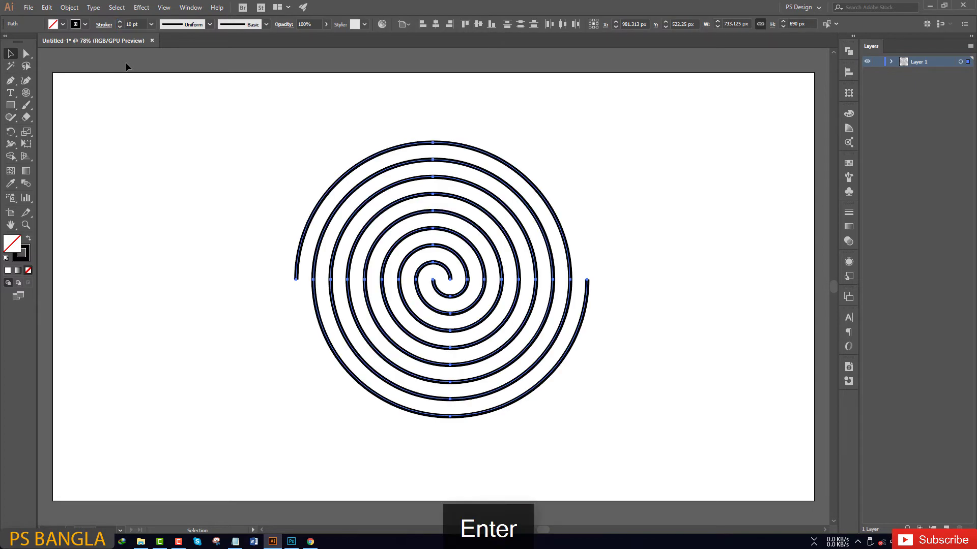
left_click_drag(294, 279, 390, 311)
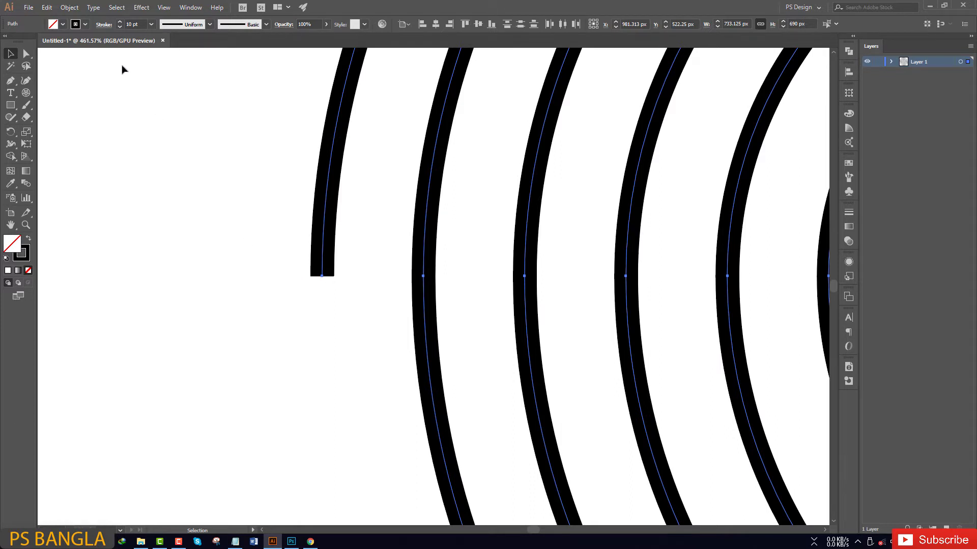
left_click(104, 24)
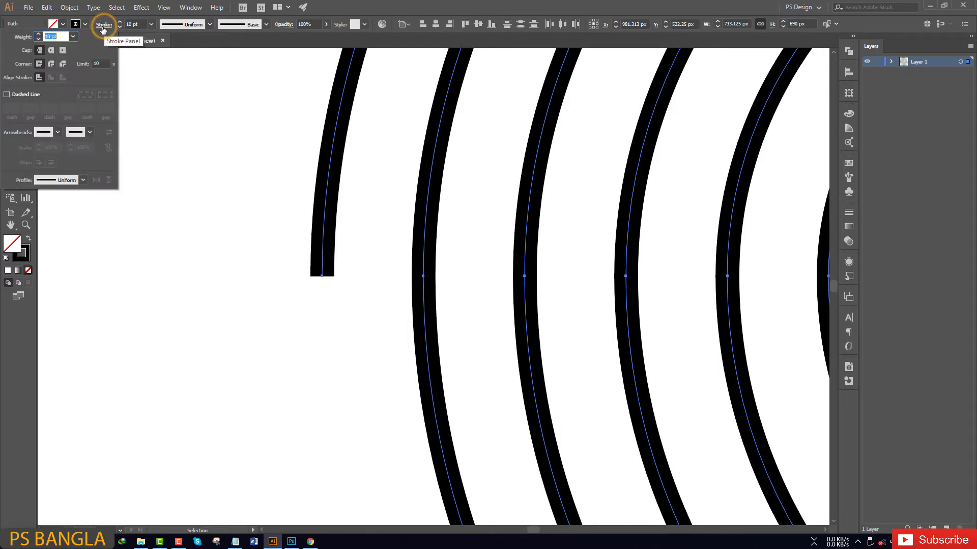
left_click(50, 50)
left_click(35, 23)
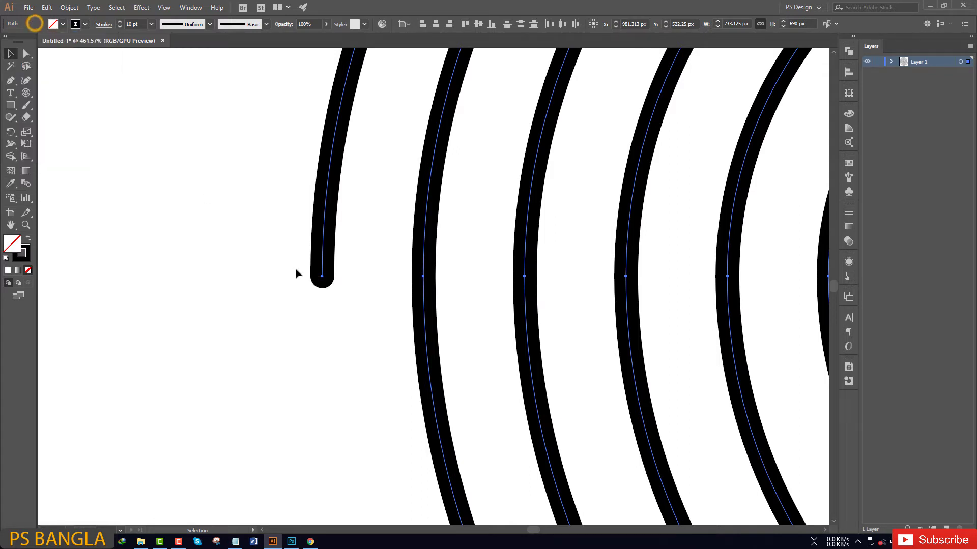
key("ctrl+0")
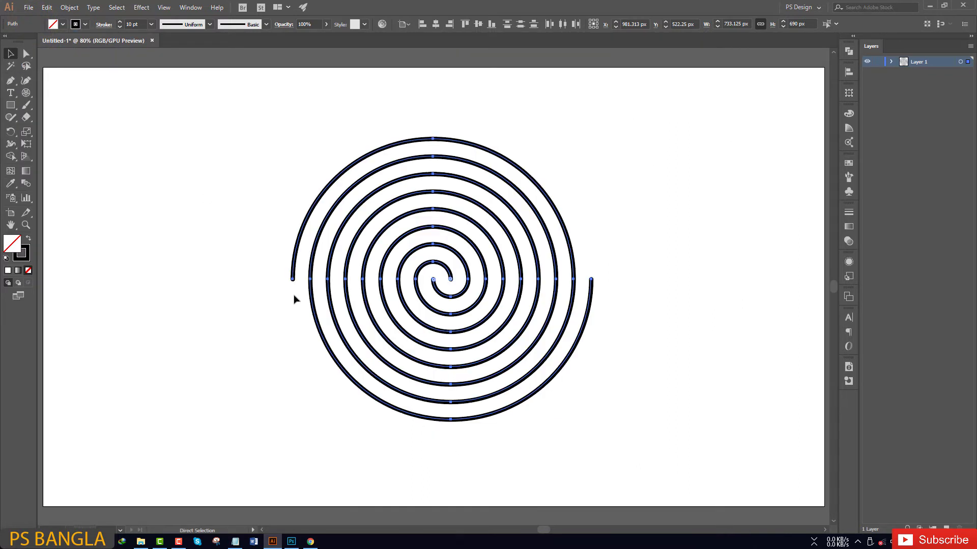
left_click(280, 351)
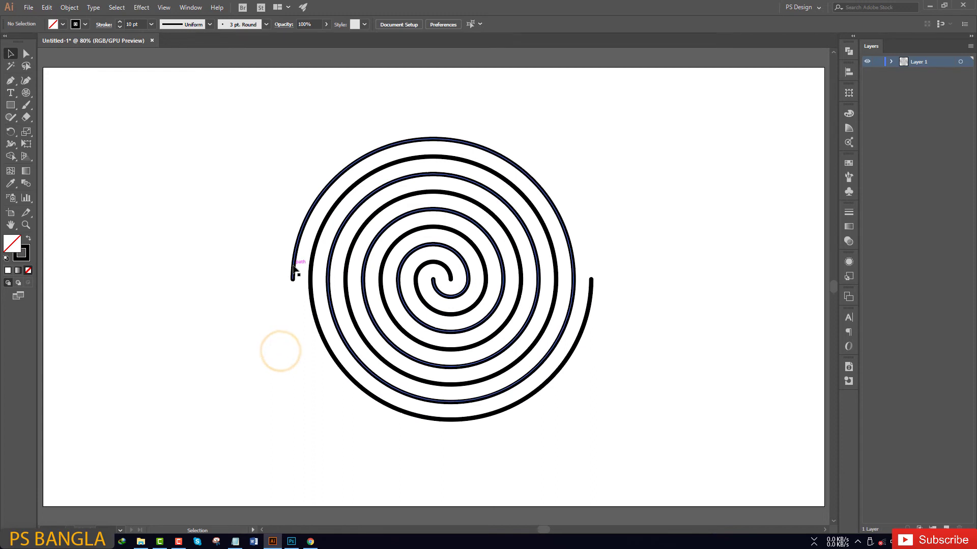
Give one spiral a red stroke so it alternates with the black one, then deselect
left_click(293, 265)
left_click(85, 24)
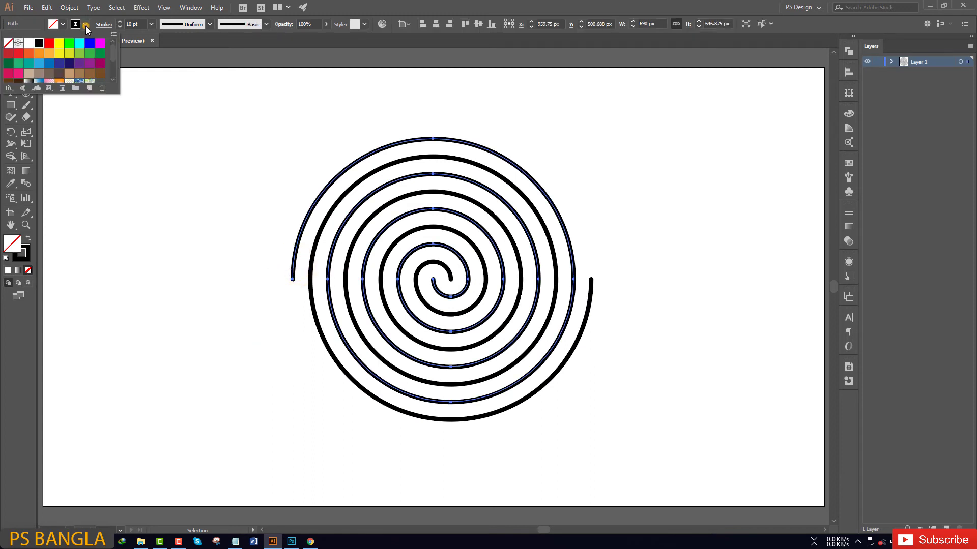
left_click(49, 43)
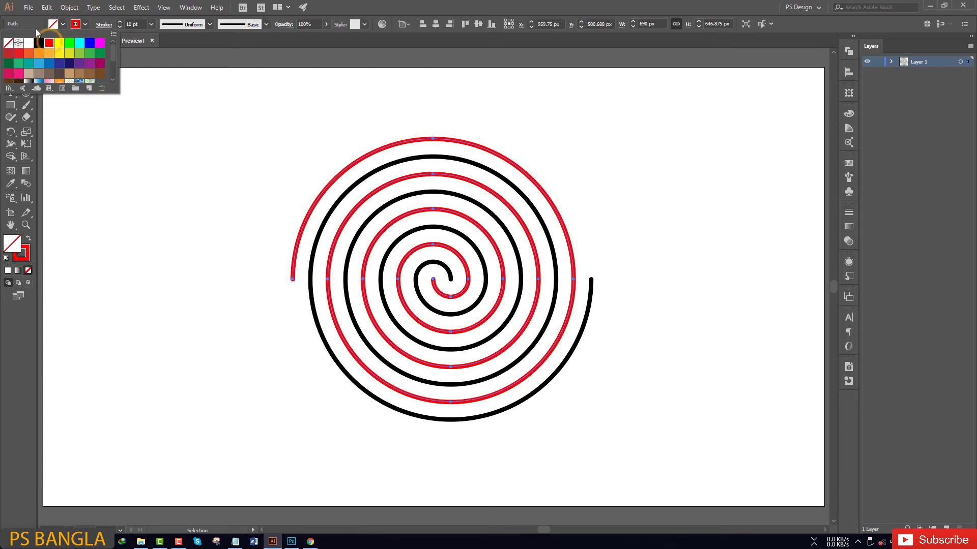
left_click(292, 198)
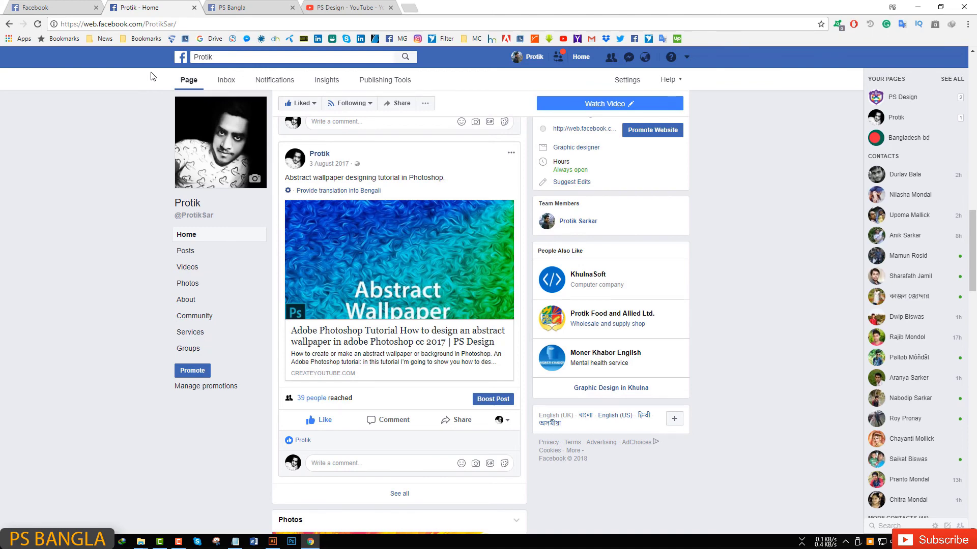
Switch the browser to the PS Bangla tab to show its Facebook group page
left_click(233, 8)
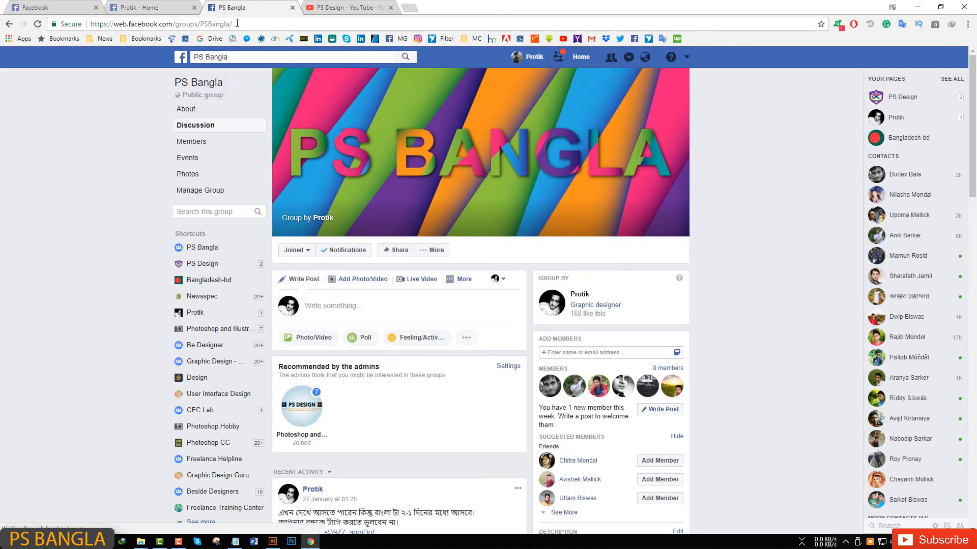
left_click(239, 24)
left_click(136, 103)
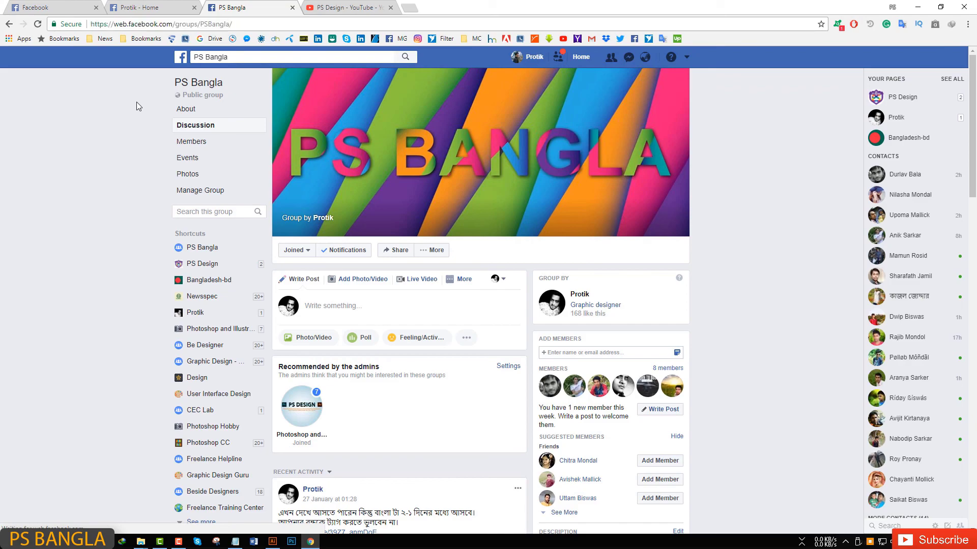